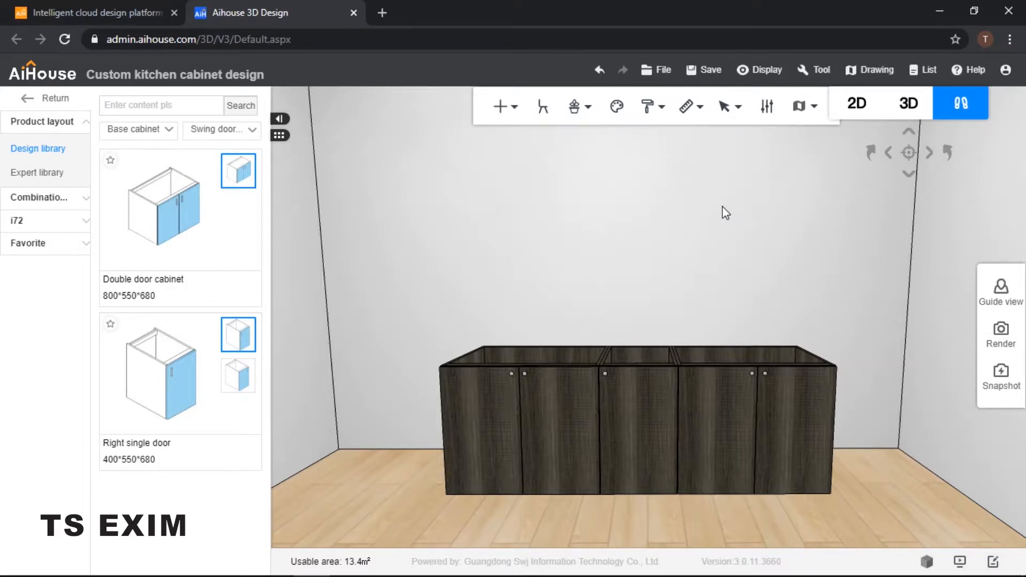
Step: Start a standard countertop installation over the row of base cabinets
drag(725, 213, 492, 246)
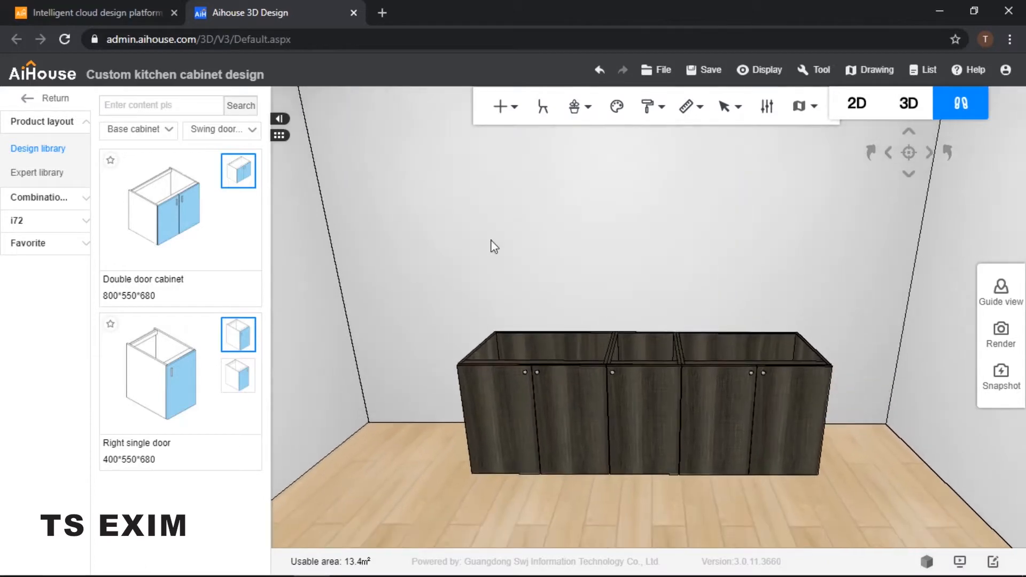
drag(646, 471, 744, 268)
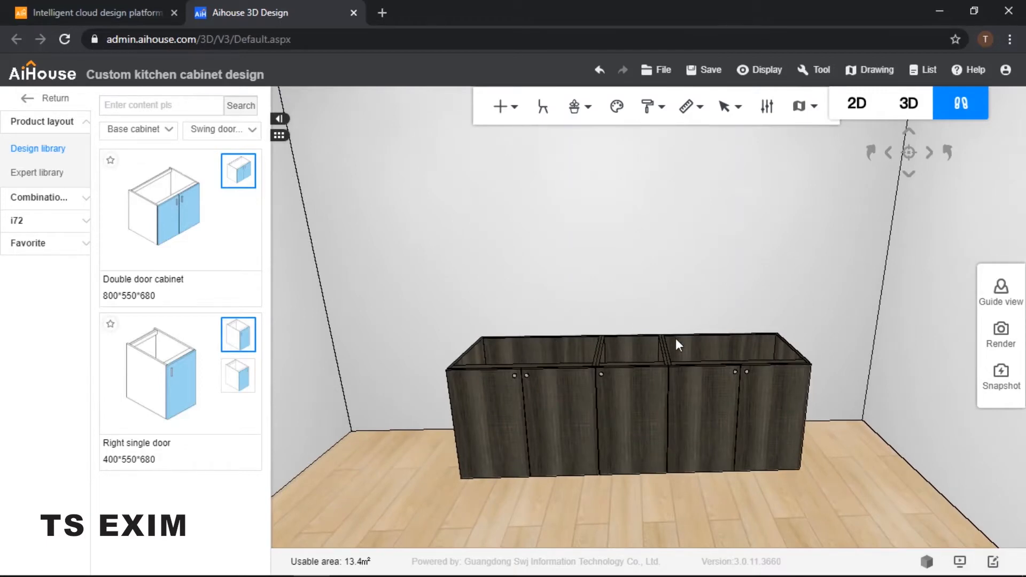
right_click(630, 231)
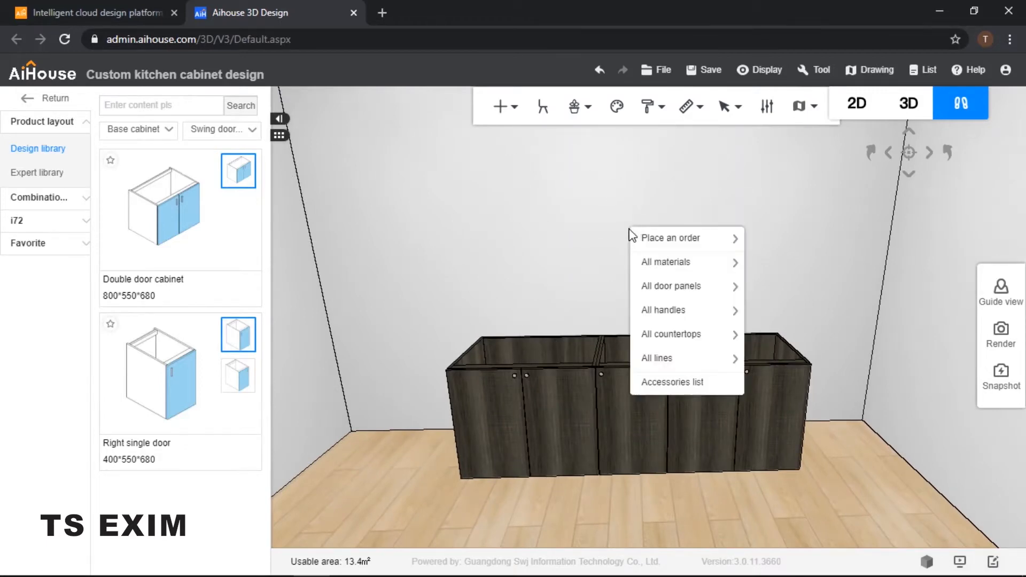
mouse_move(671, 336)
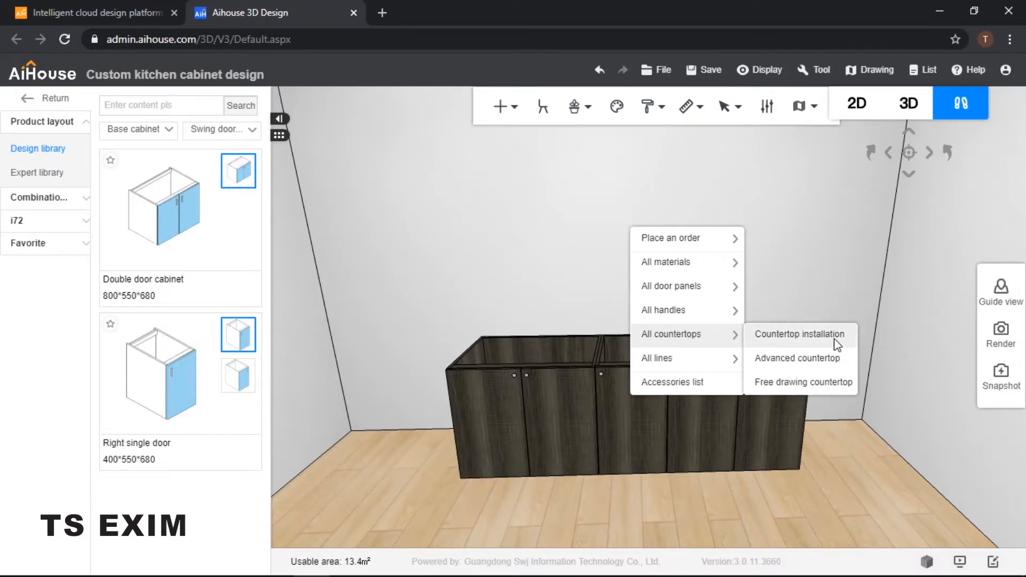
right_click(480, 143)
click(502, 107)
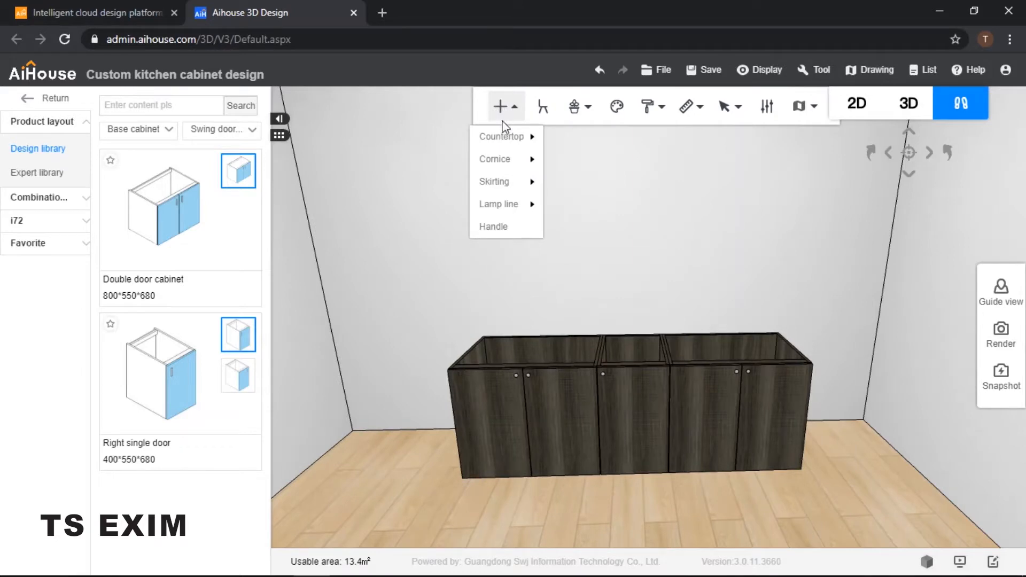
mouse_move(511, 142)
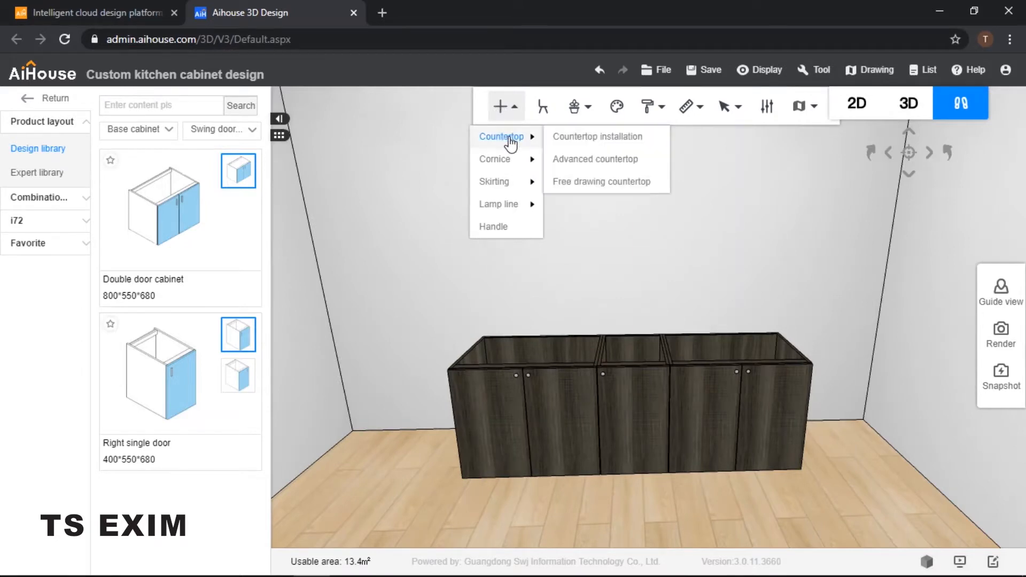
click(590, 140)
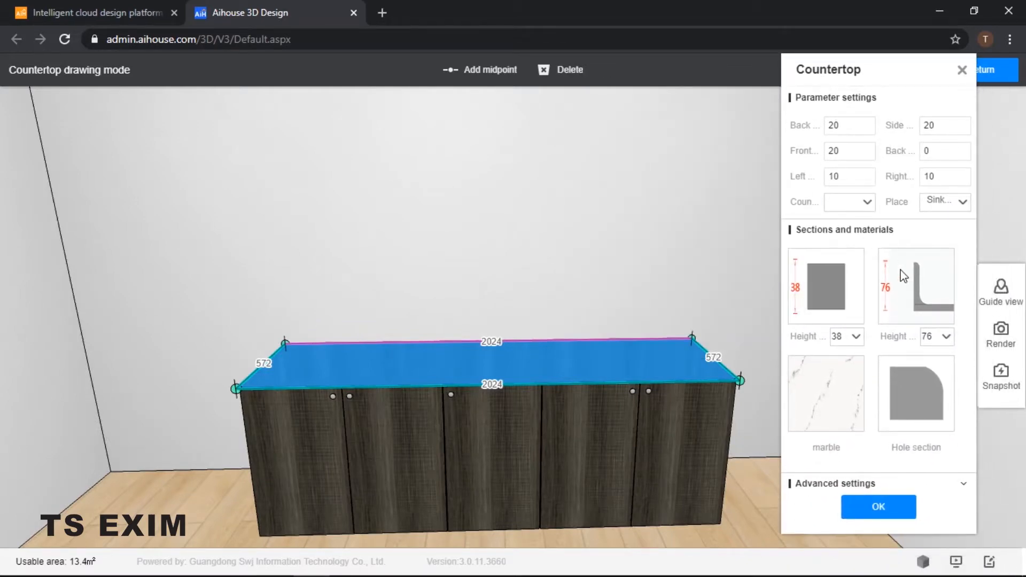
Step: Assign the TM-09 table top section and a marble material to the countertop
click(825, 288)
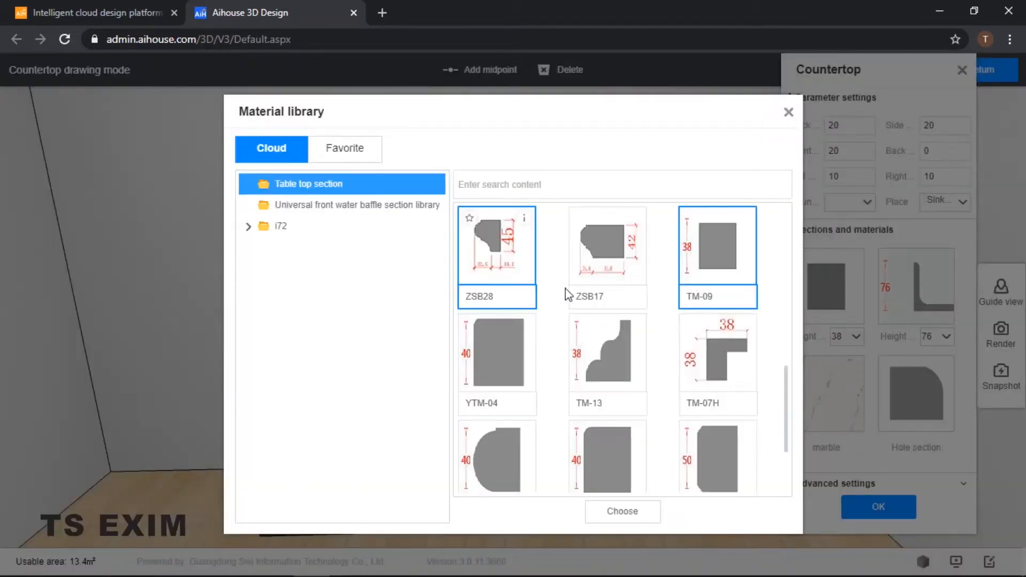
click(623, 511)
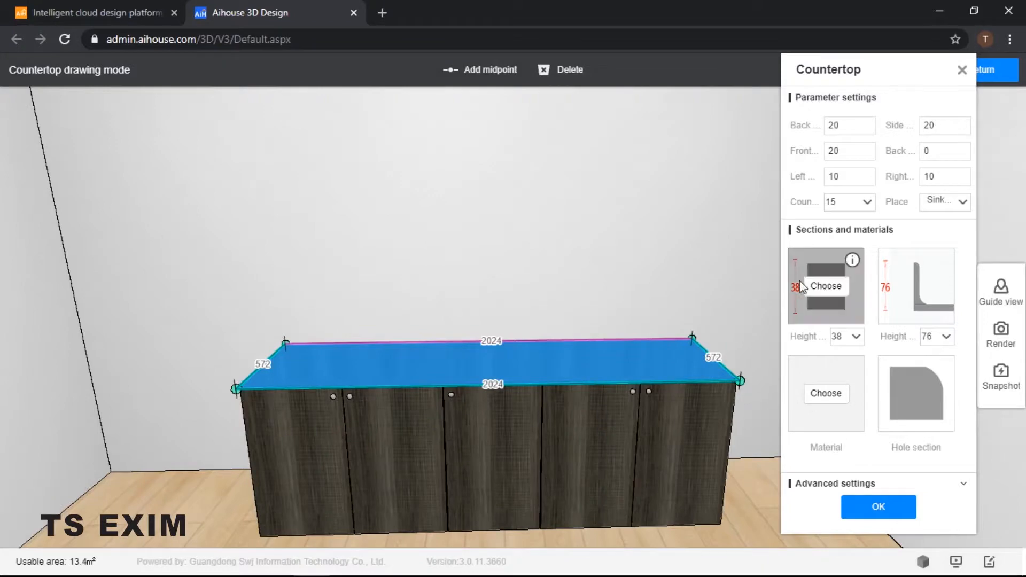
click(825, 393)
click(369, 289)
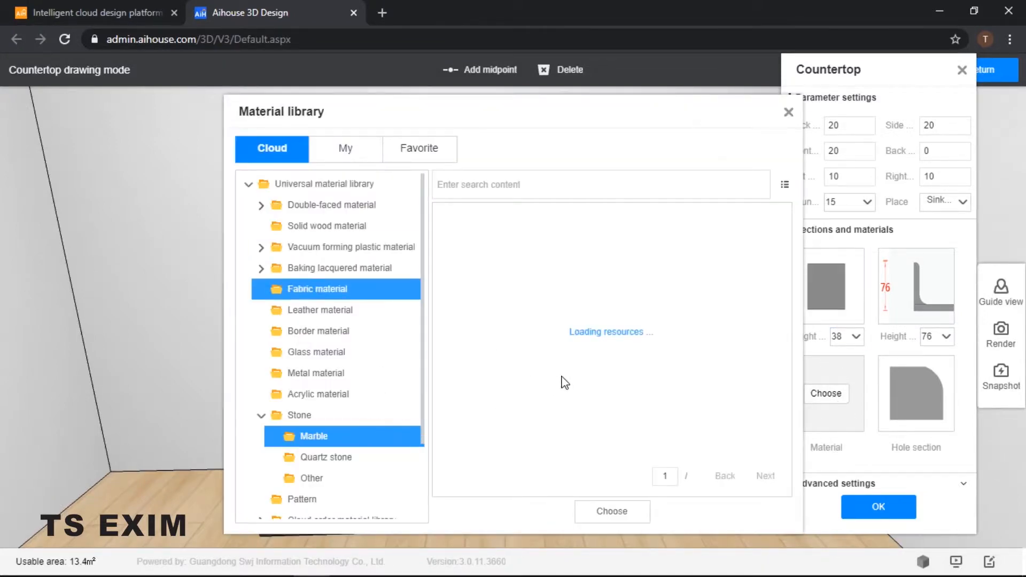
double_click(491, 264)
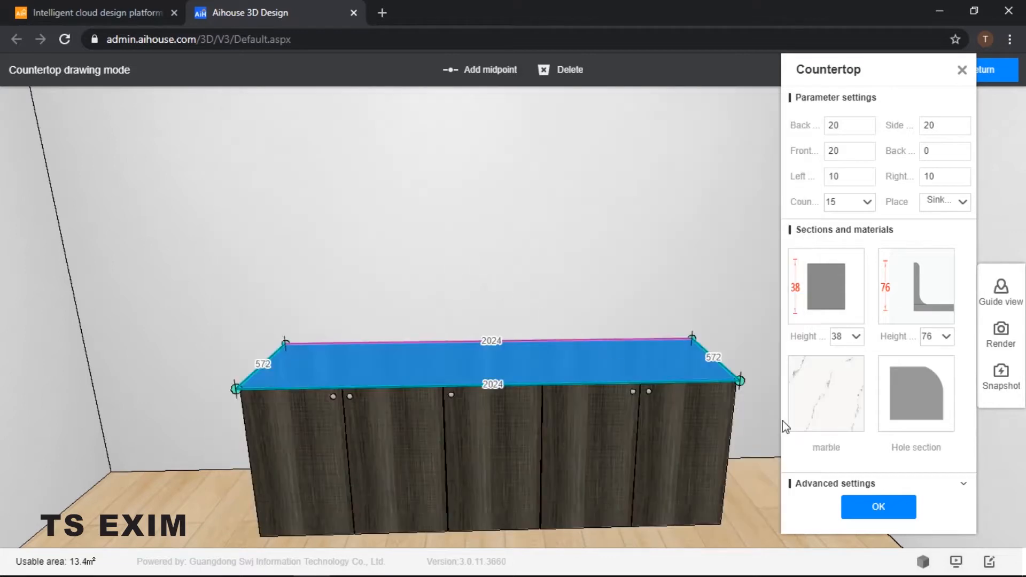
Step: Set the countertop thickness to 50 and generate the countertop
mouse_move(840, 269)
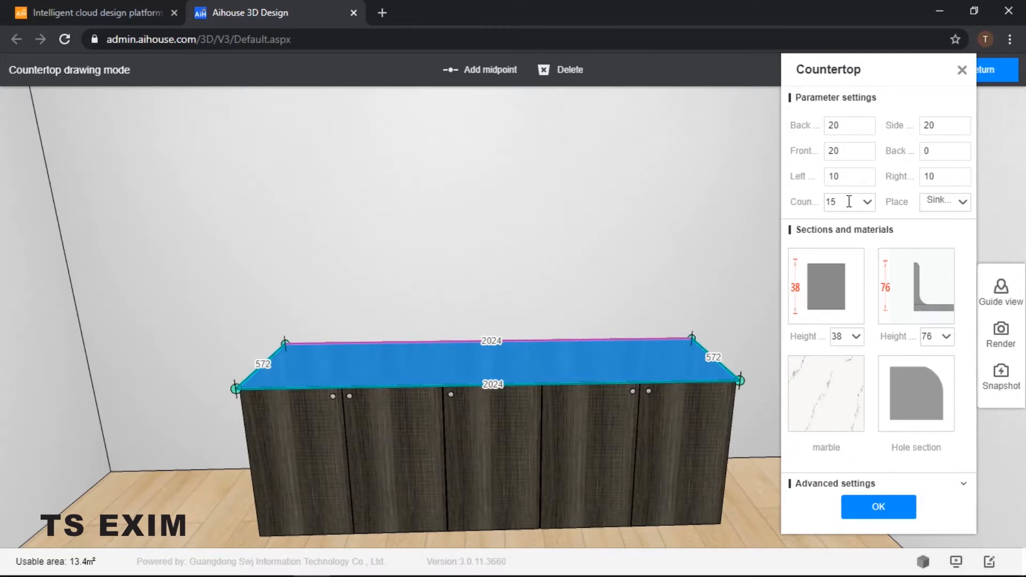
double_click(831, 202)
text(50)
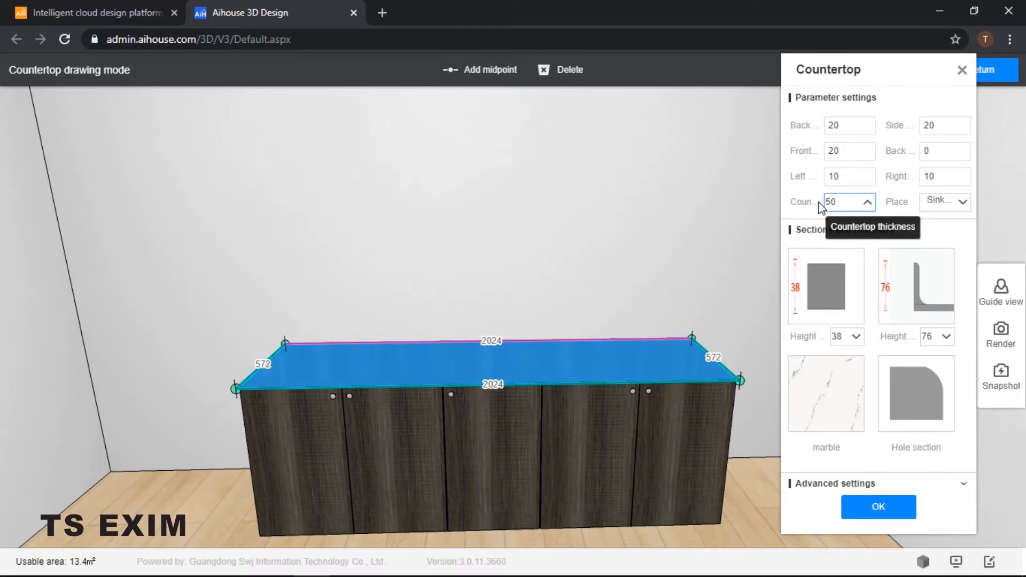
click(813, 219)
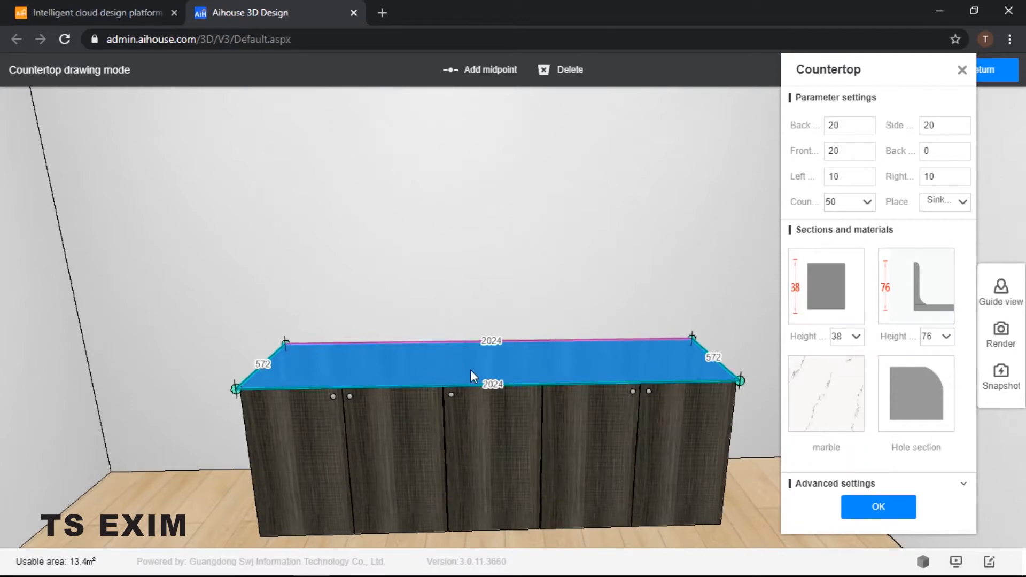
double_click(837, 336)
click(805, 335)
drag(258, 307, 376, 367)
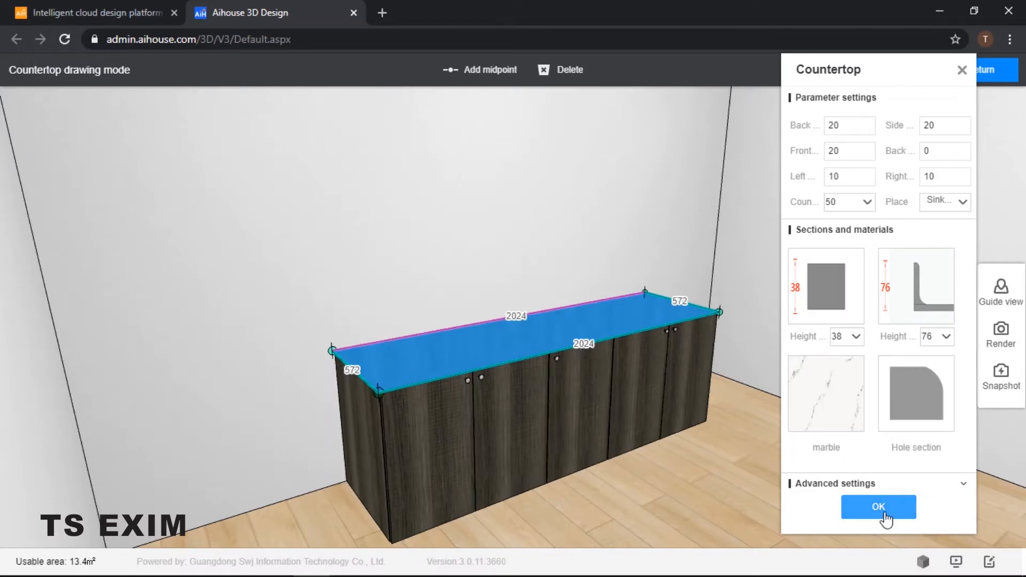
click(879, 507)
Step: Start a side countertop for the marble worktop, using its left end edge on the cabinet run
mouse_move(809, 418)
mouse_down()
mouse_move(828, 380)
mouse_move(828, 288)
mouse_move(712, 314)
mouse_move(728, 353)
mouse_up()
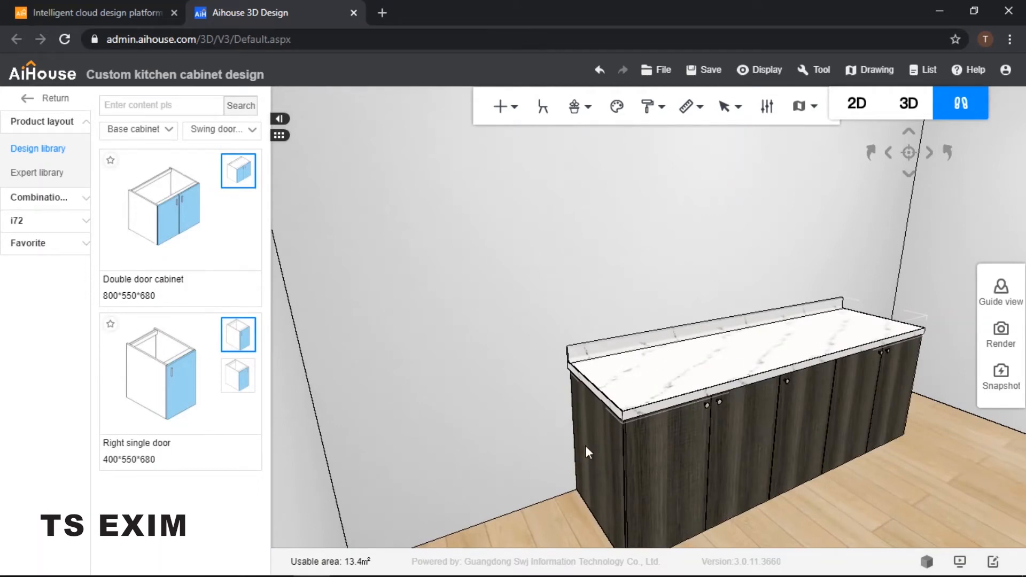
right_click(666, 372)
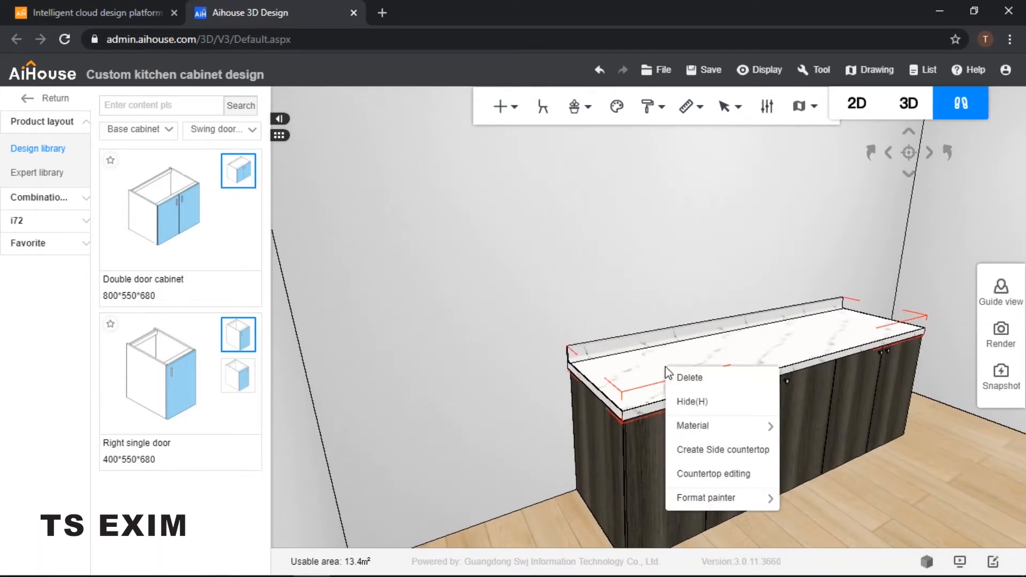
click(746, 453)
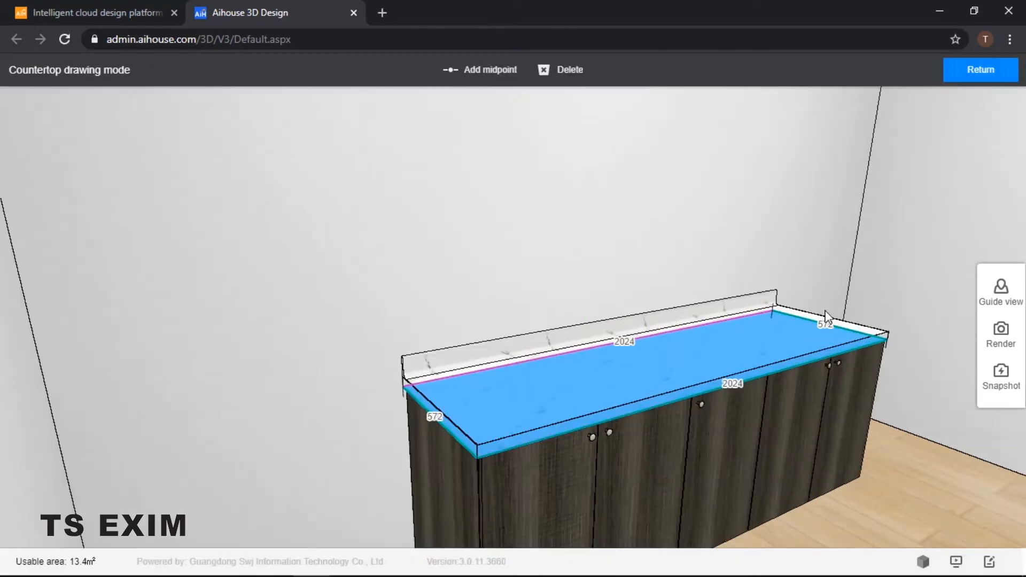
scroll(569, 378, up, 3)
drag(479, 370, 507, 418)
drag(579, 393, 526, 369)
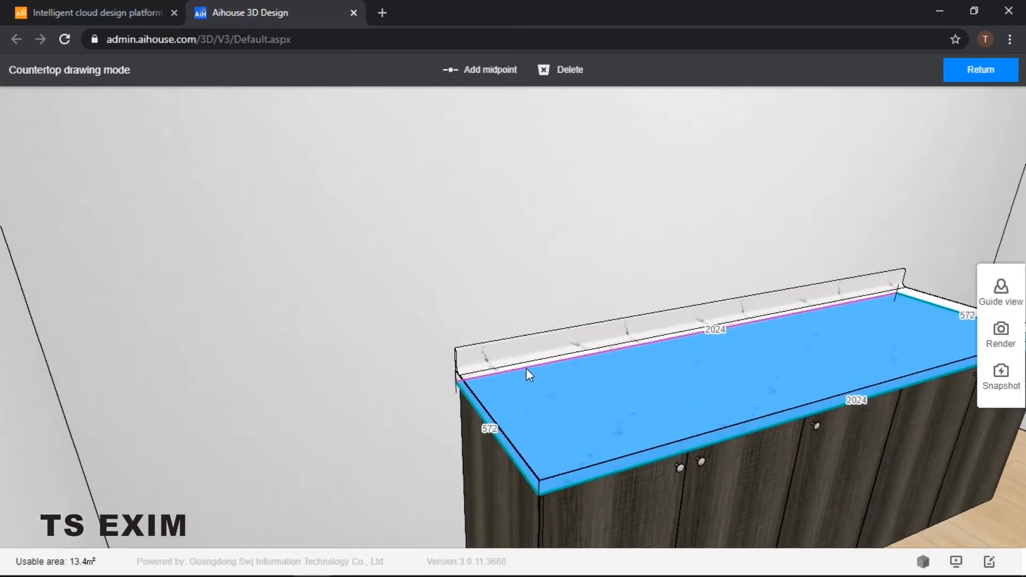
drag(504, 483, 522, 490)
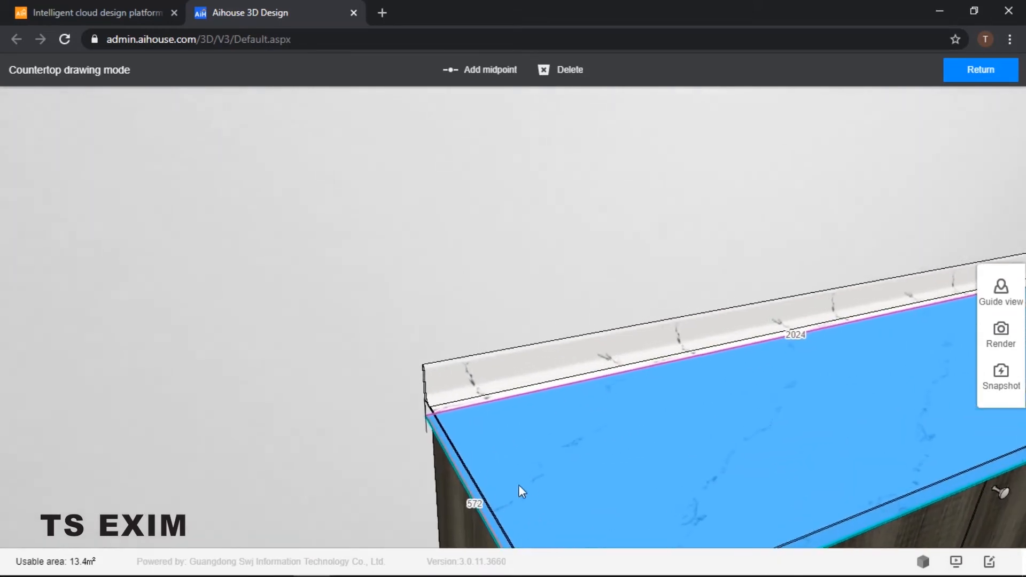
scroll(533, 499, up, 2)
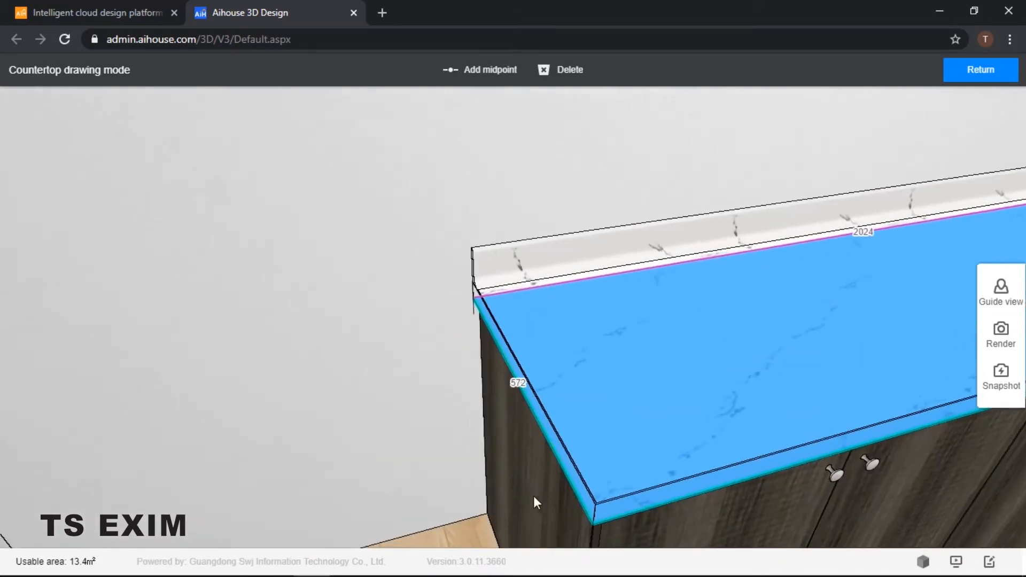
click(554, 432)
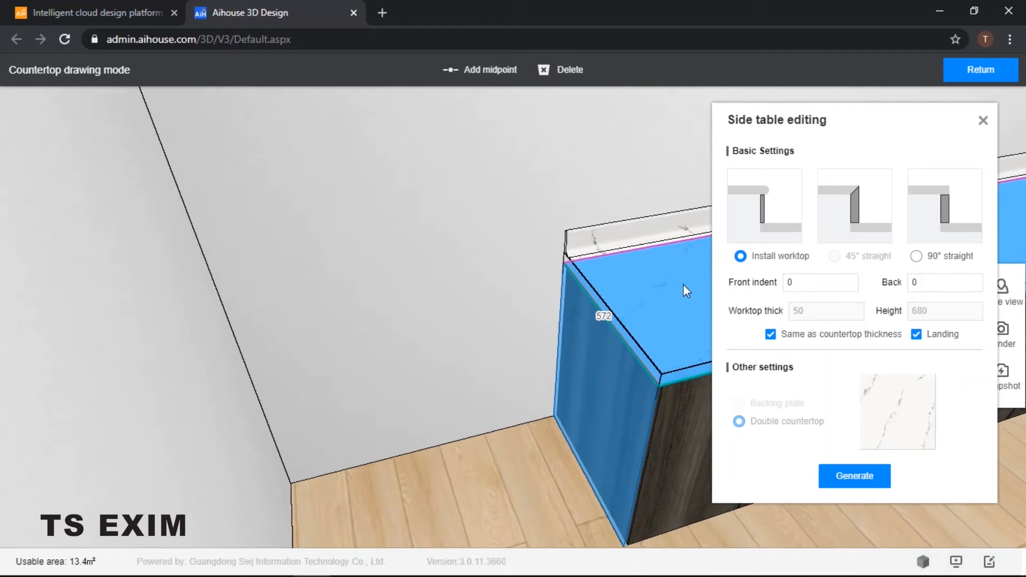
Step: Try the 90° straight joint for the left side countertop and return to Install worktop
drag(843, 138, 853, 127)
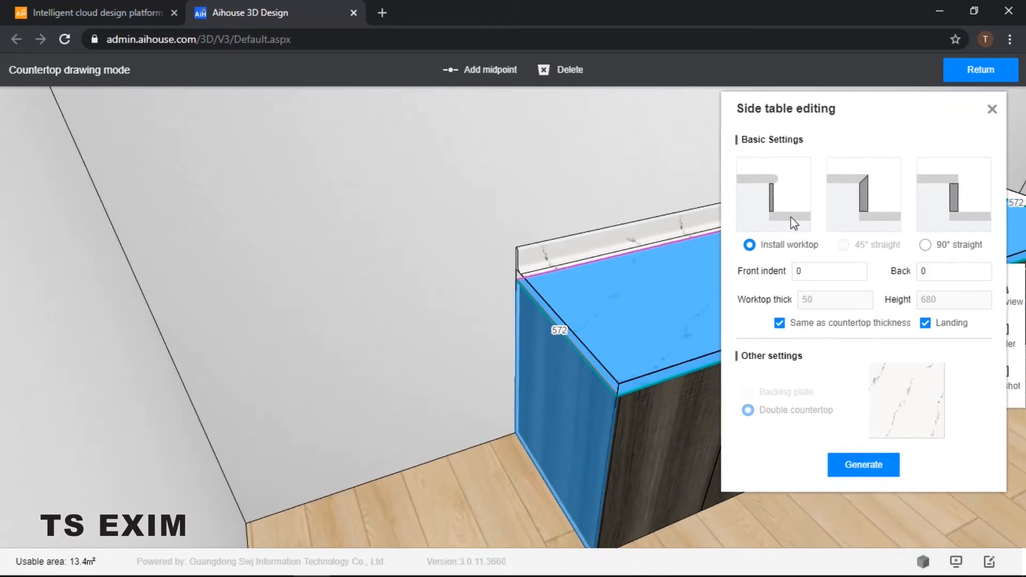
click(773, 249)
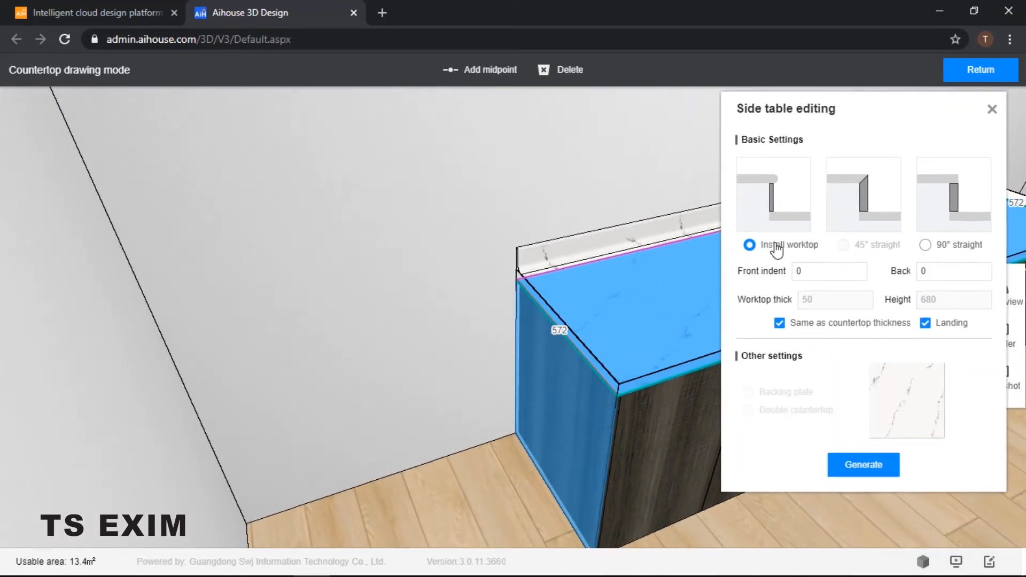
click(950, 249)
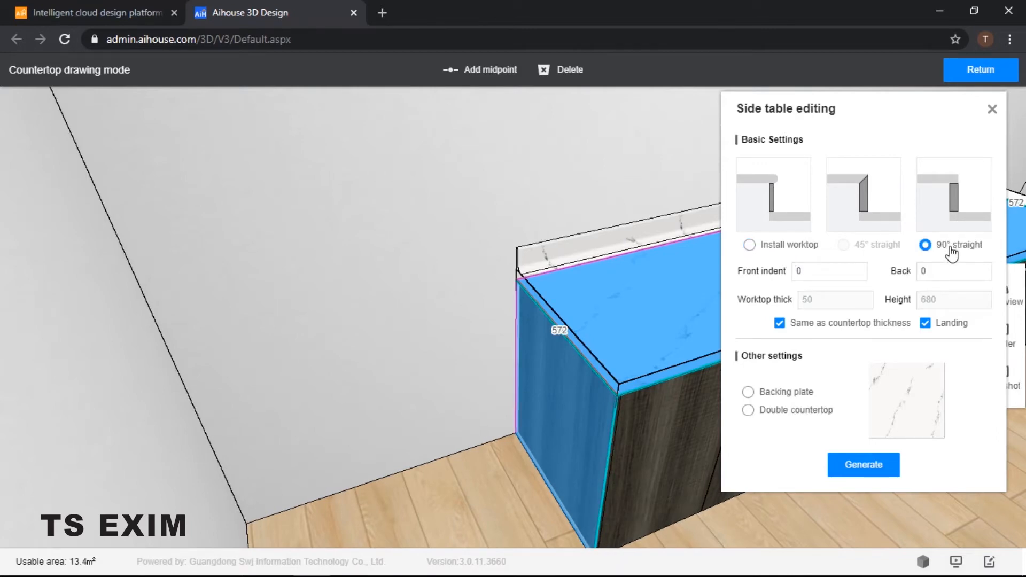
click(768, 250)
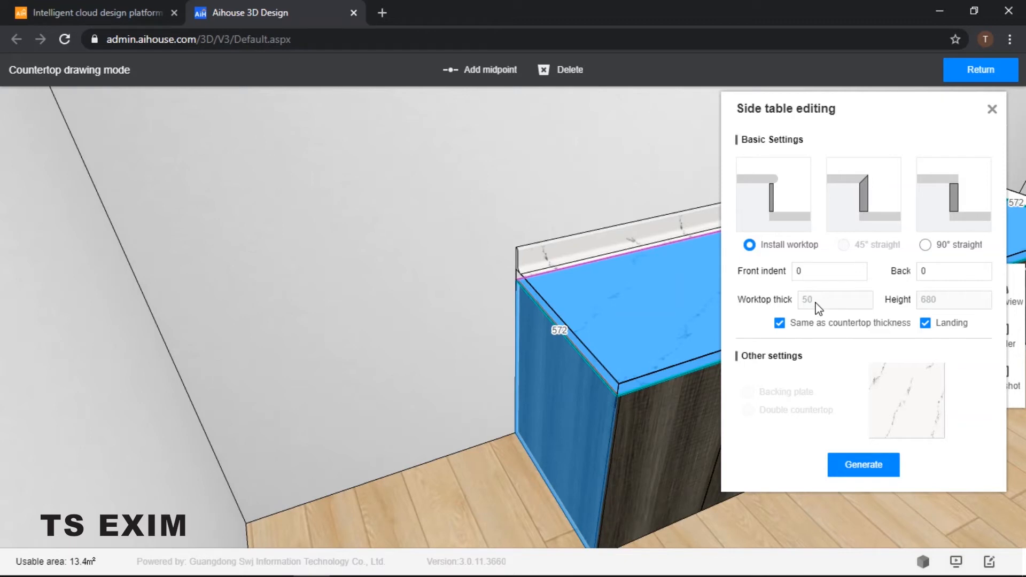
Step: Try unlinking the side panel's thickness from the countertop and turning off Landing, then restore both options
click(780, 323)
click(815, 301)
click(780, 323)
click(780, 323)
click(817, 302)
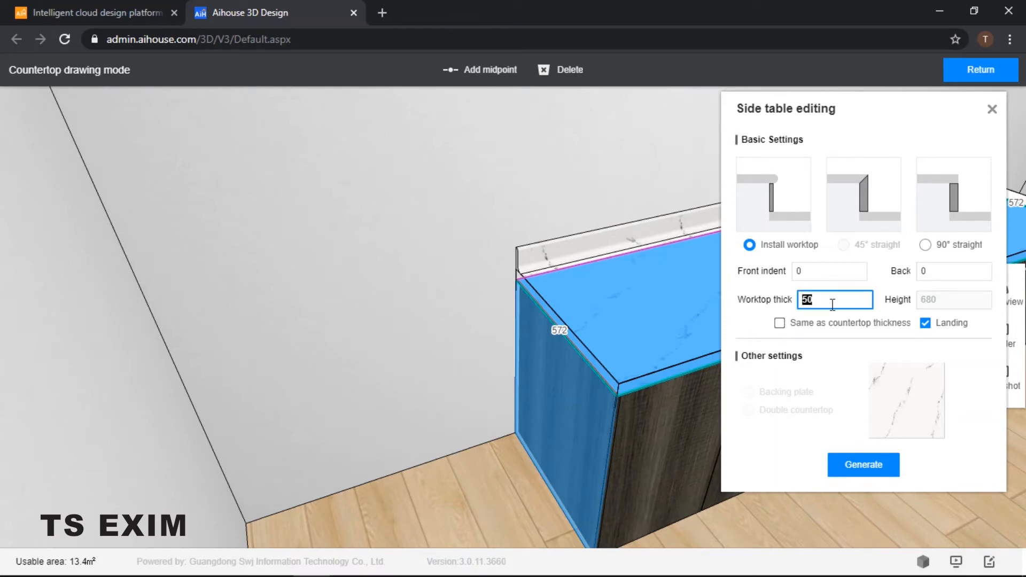
click(779, 324)
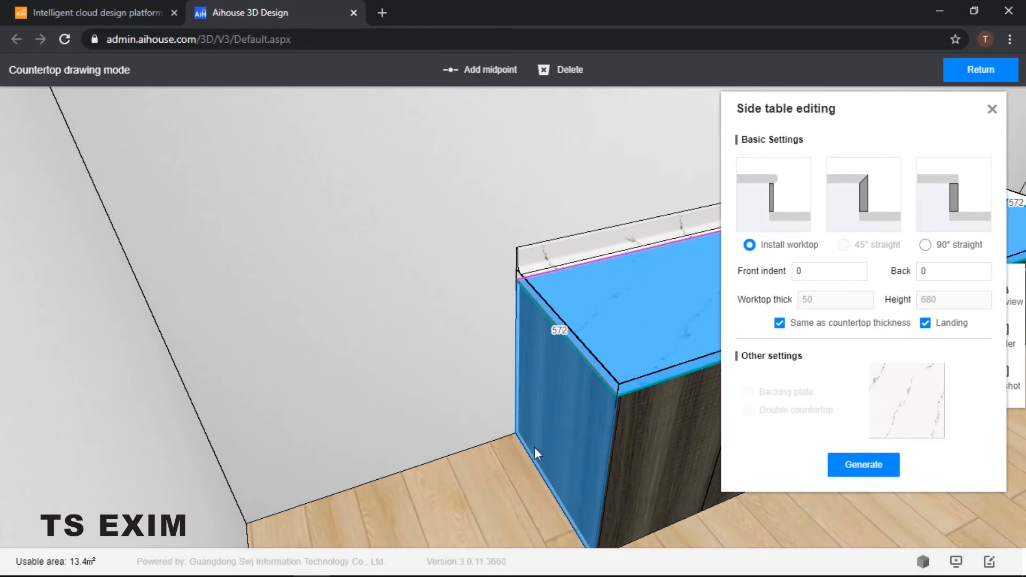
click(925, 324)
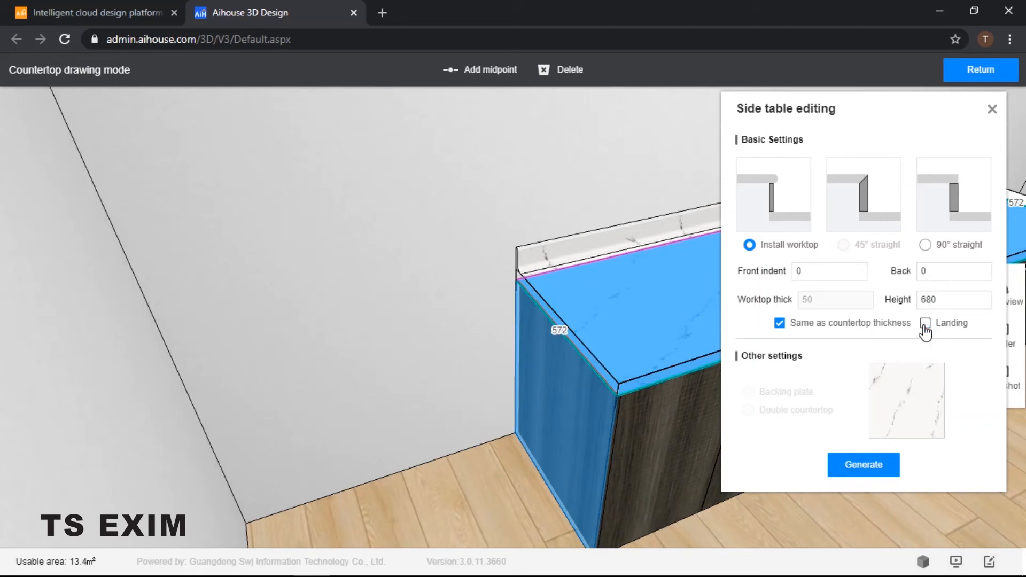
double_click(943, 304)
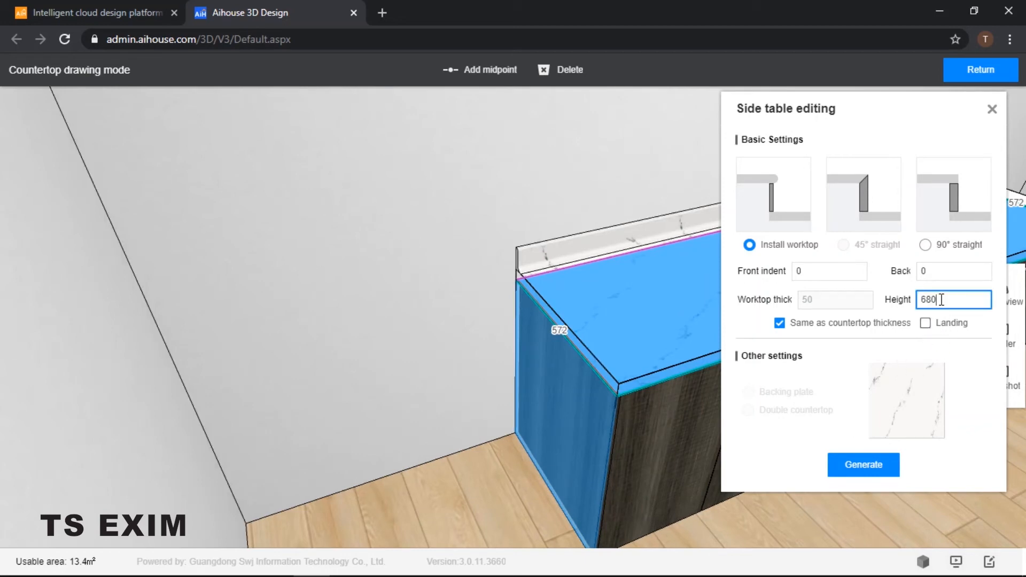
click(969, 326)
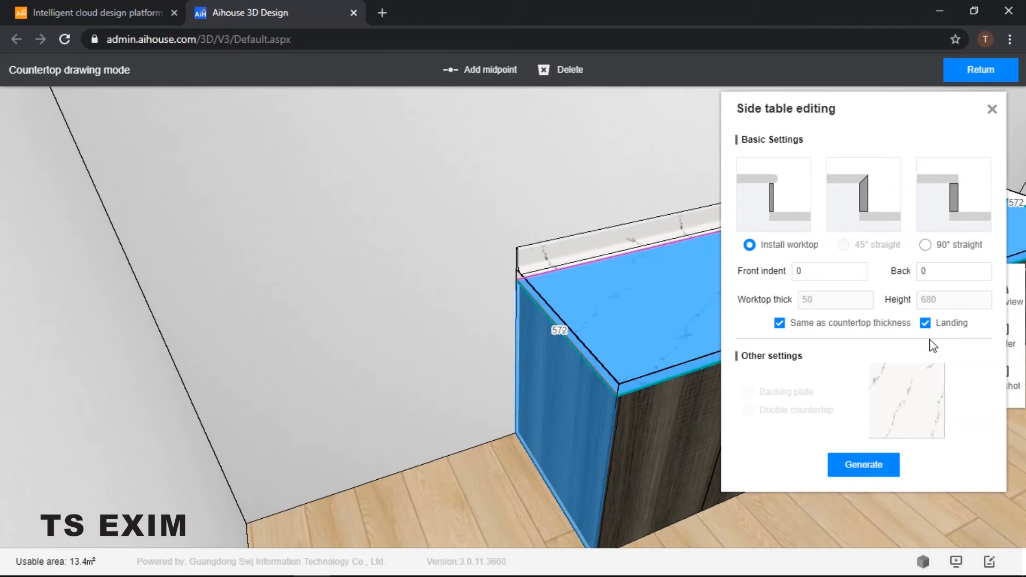
Step: Generate the left side countertop as an installed worktop with matching thickness and Landing on
click(892, 464)
drag(881, 485, 771, 395)
key(a)
key(d)
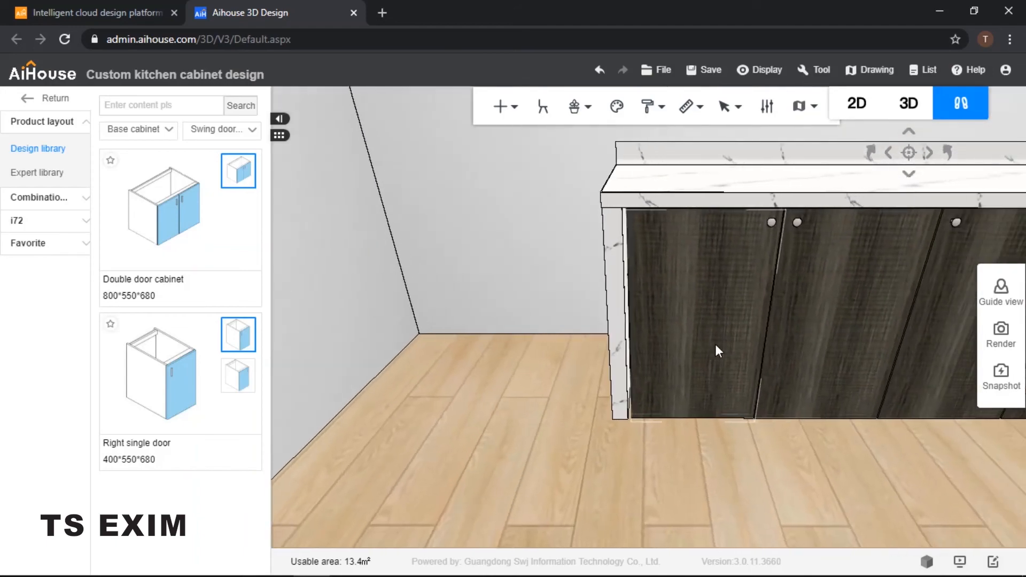
Step: Start another side countertop from the worktop's edge at the right end of the cabinet run
key(q)
drag(786, 351, 741, 368)
key(s)
key(d)
key(w)
key(q)
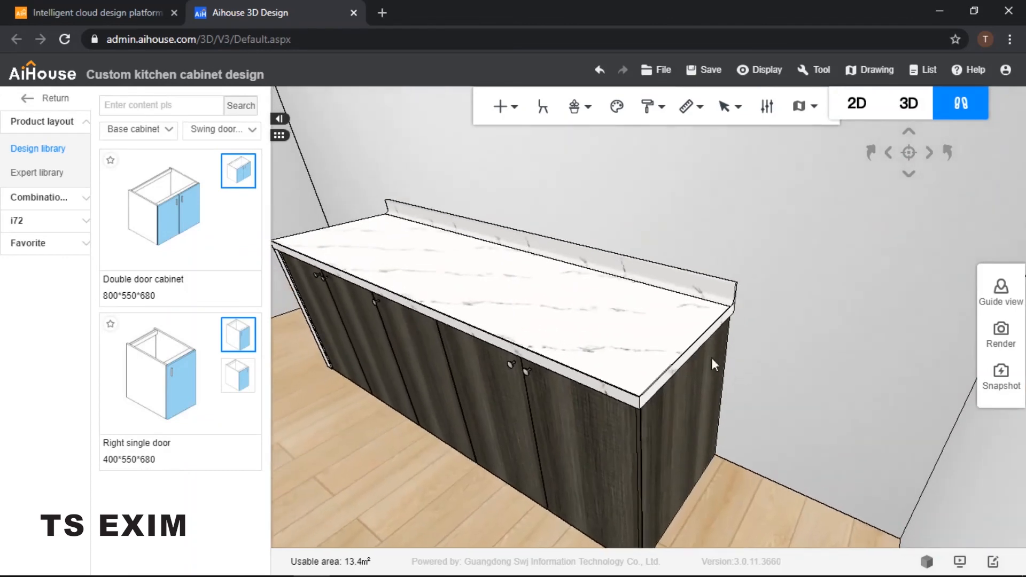
right_click(666, 342)
click(732, 423)
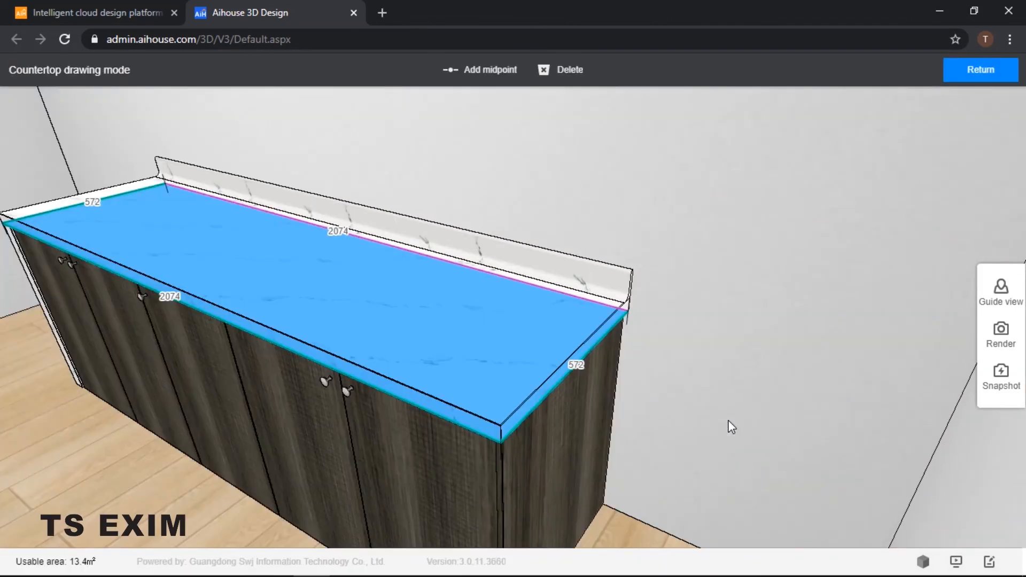
click(541, 395)
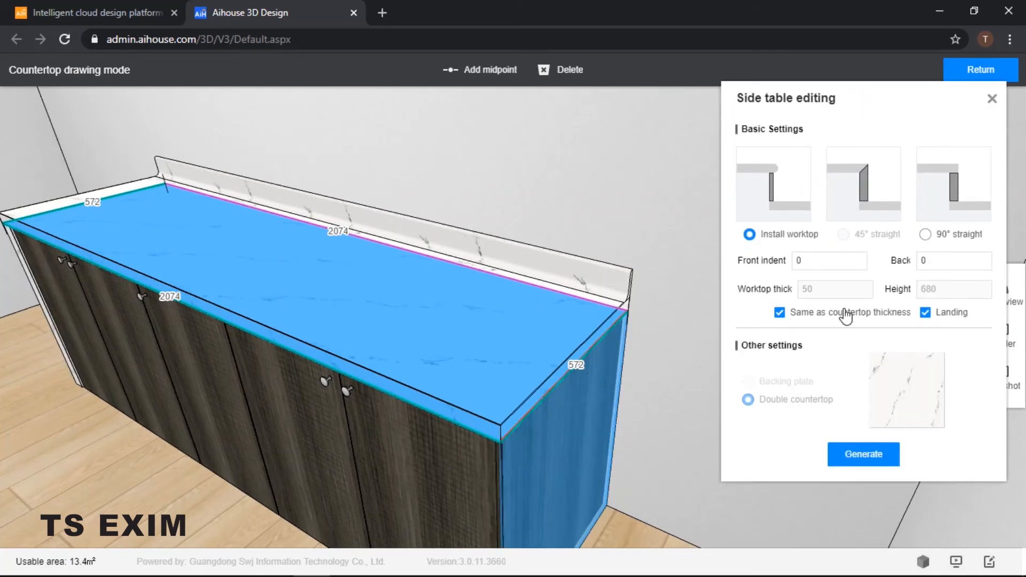
Step: Turn off Landing for the right side countertop, reduce its height and generate it
click(925, 313)
drag(705, 390, 681, 465)
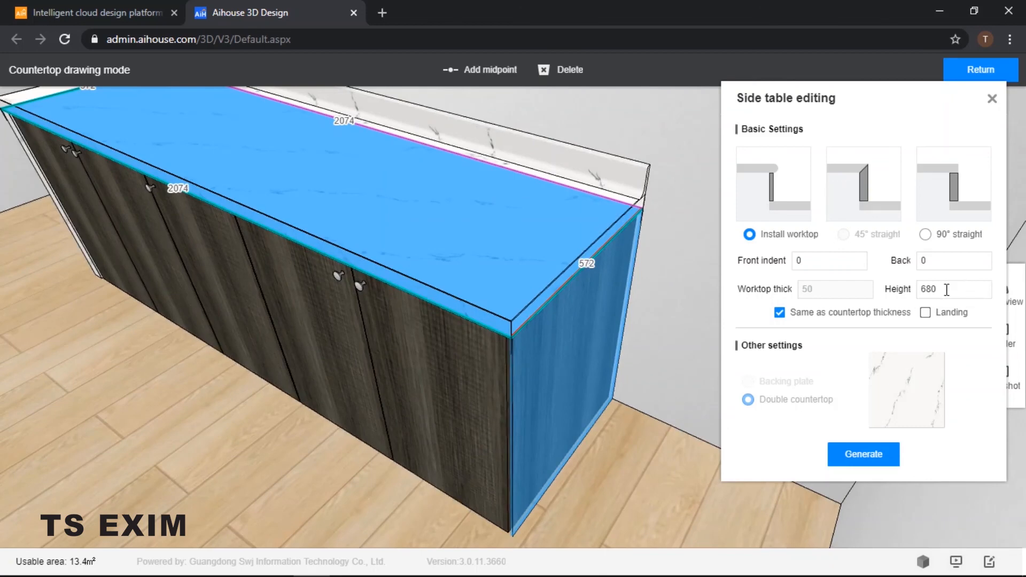
drag(945, 288, 903, 296)
click(872, 455)
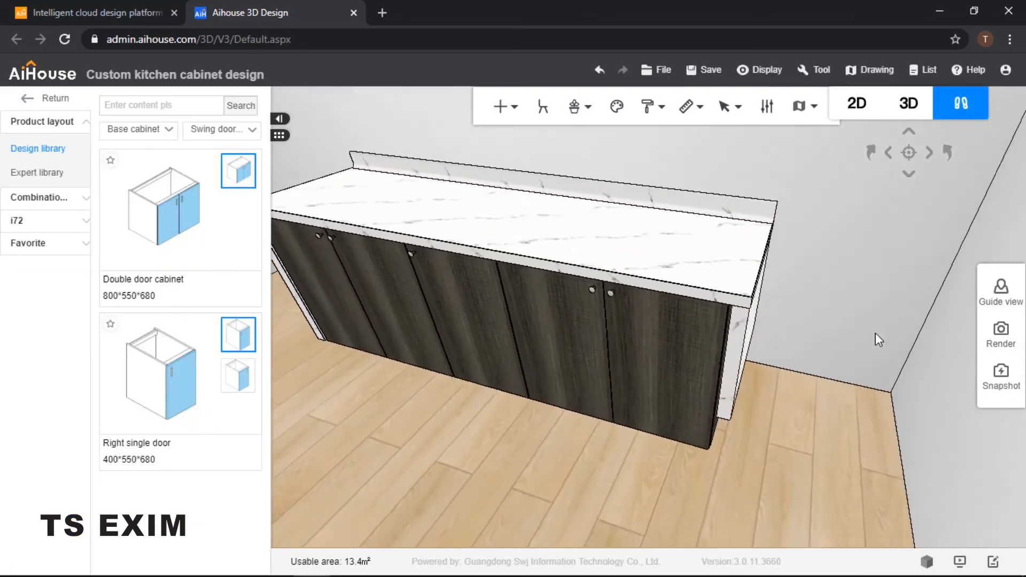